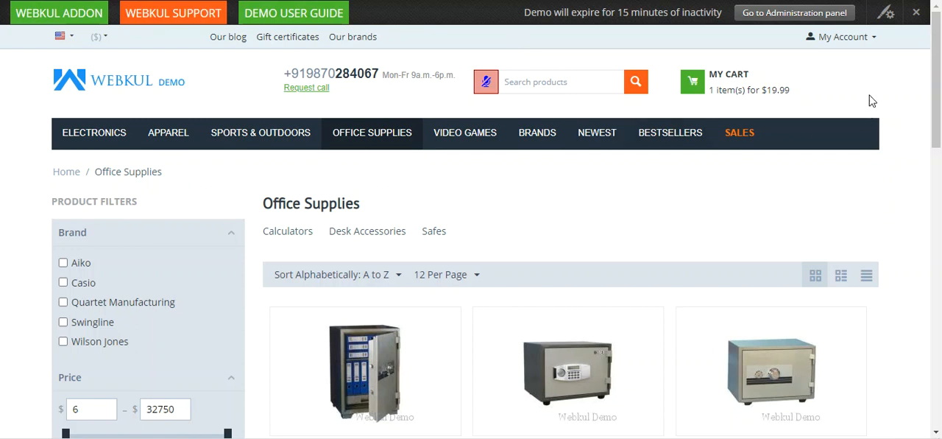
Open the shopping cart and examine the Legend of the Guardians item, its quantity and its points price.
mouse_move(936, 78)
mouse_down()
mouse_move(937, 212)
mouse_move(923, 68)
mouse_up()
click(672, 80)
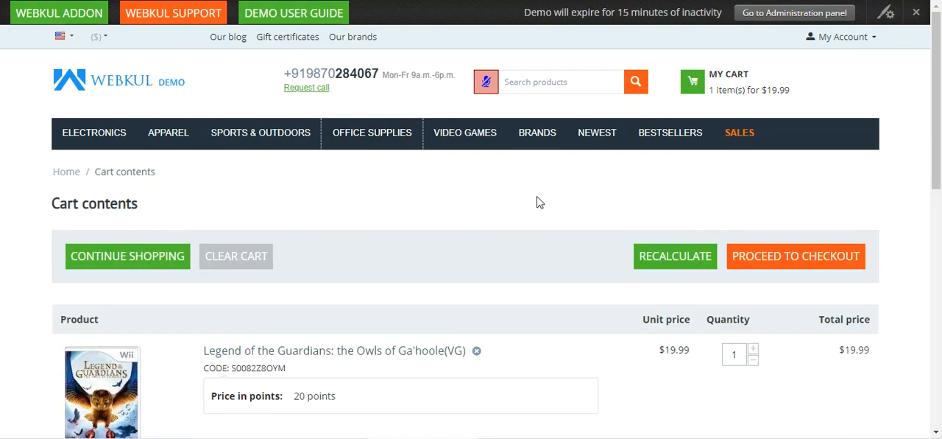
mouse_move(940, 62)
mouse_down()
mouse_move(939, 223)
mouse_move(940, 50)
mouse_up()
scroll(526, 204, down, 3)
scroll(525, 204, up, 3)
scroll(525, 204, down, 1)
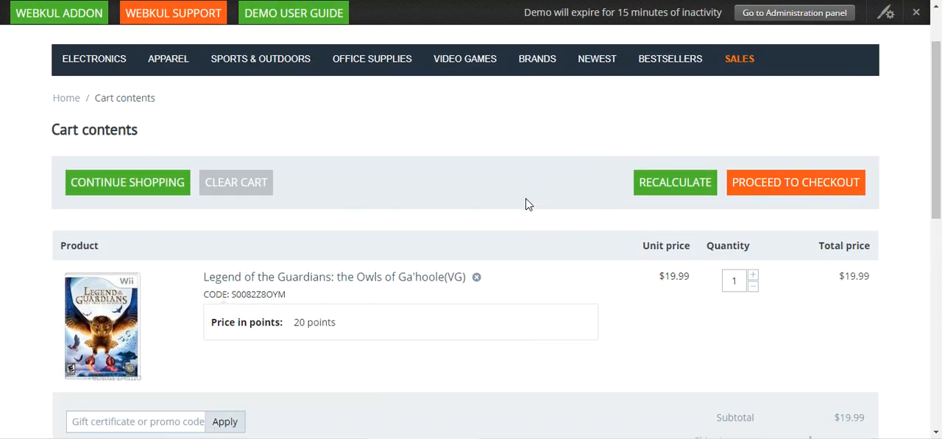
scroll(526, 204, down, 1)
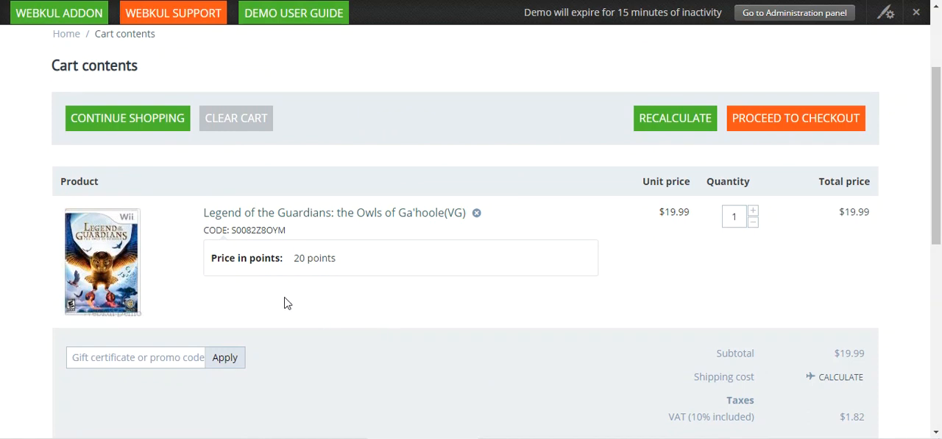
scroll(523, 305, up, 2)
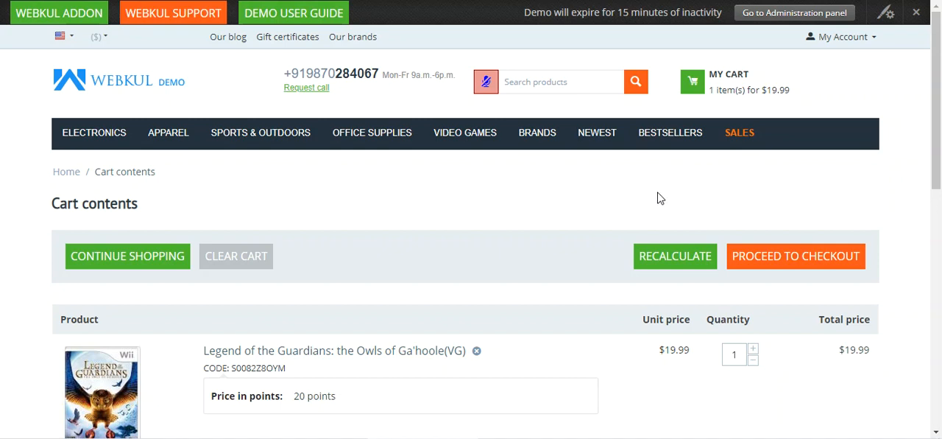
scroll(589, 254, down, 2)
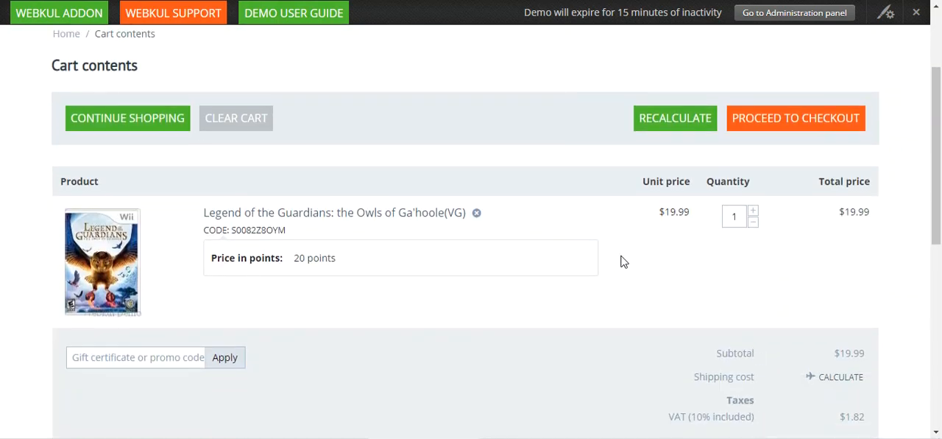
Set the quantity of Legend of the Guardians in the cart to 2 and recalculate.
scroll(522, 260, up, 1)
scroll(522, 261, down, 1)
click(753, 210)
click(671, 122)
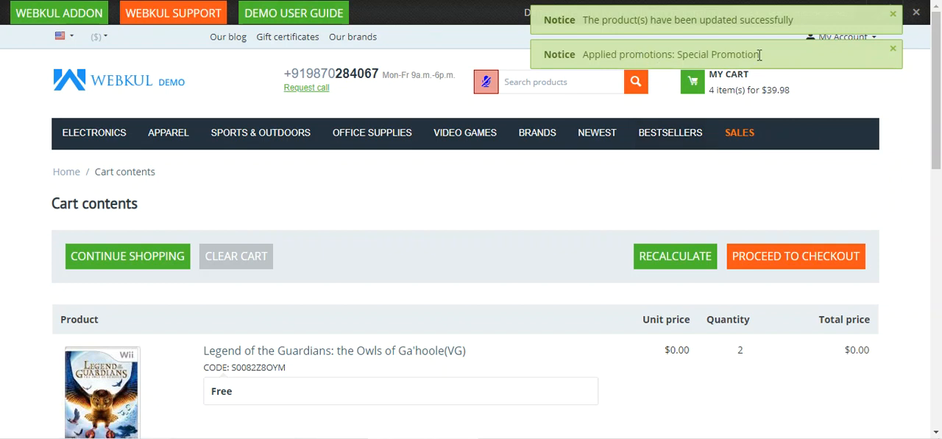
Examine the free and paid Legend of the Guardians entries and the applied promotions in the recalculated cart.
drag(940, 65, 940, 186)
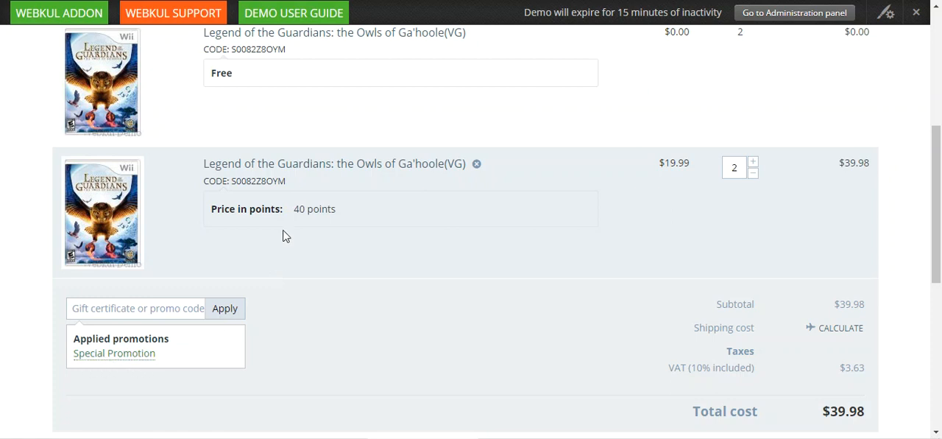
scroll(206, 265, up, 2)
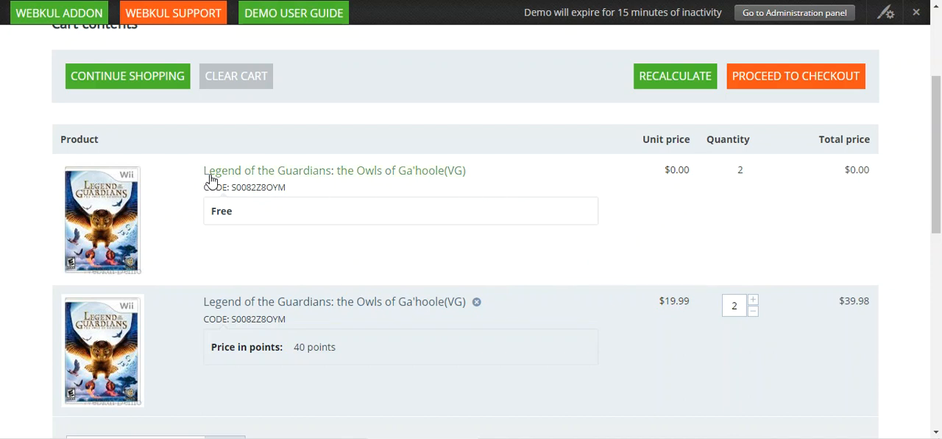
drag(212, 211, 234, 213)
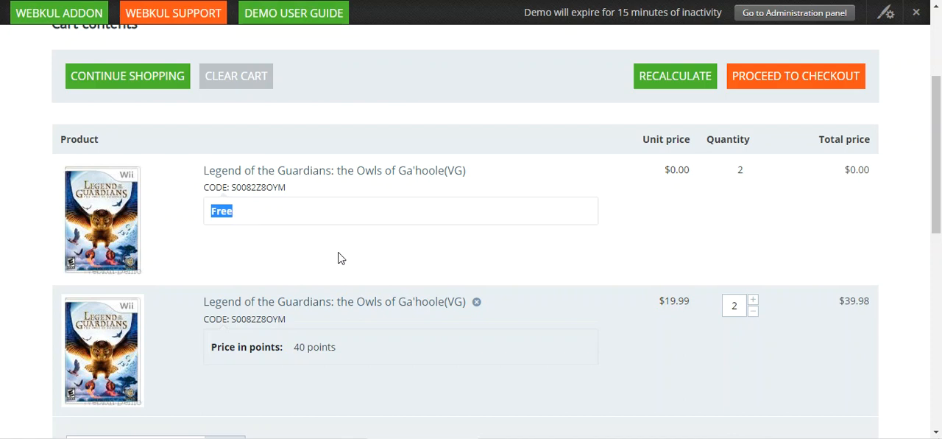
scroll(342, 259, down, 5)
scroll(346, 262, up, 3)
scroll(347, 263, down, 3)
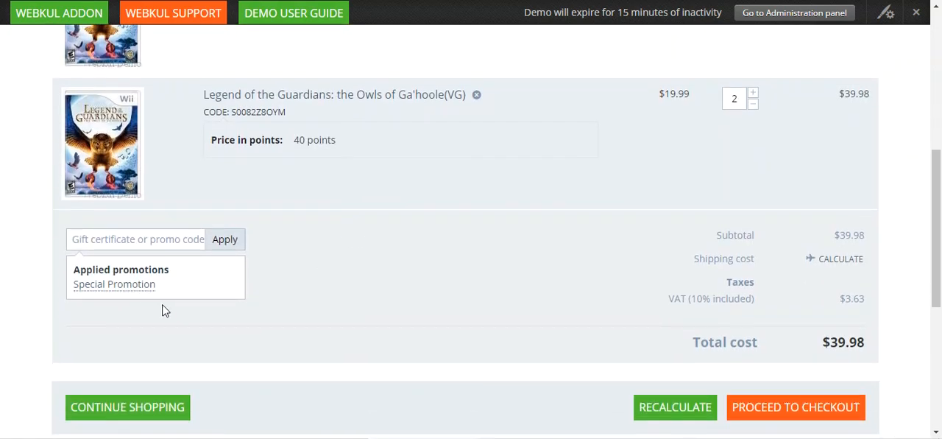
Expand the Special Promotion description under the cart's applied promotions and review it.
click(126, 292)
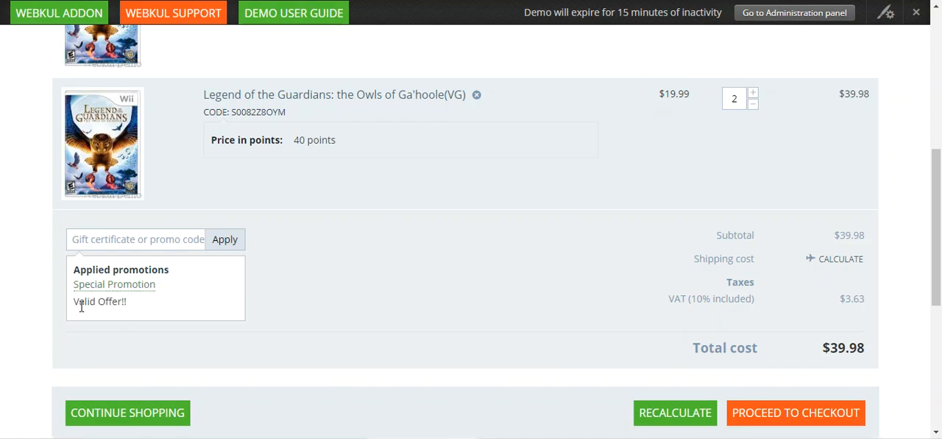
drag(78, 305, 129, 308)
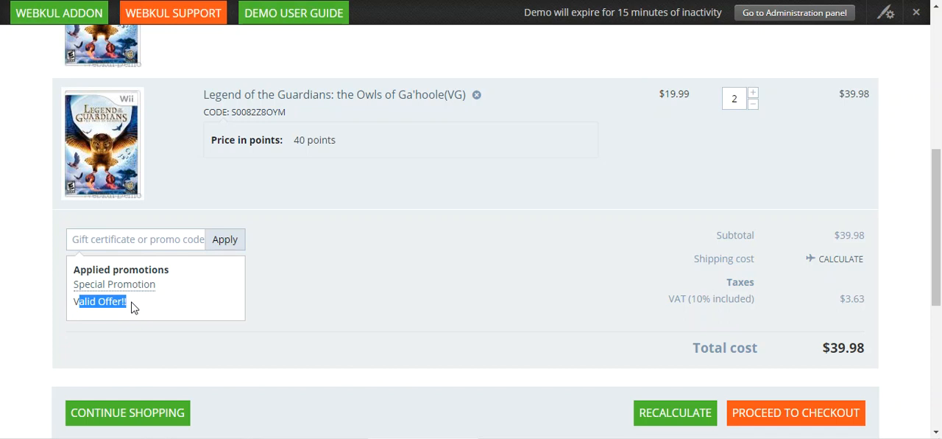
scroll(184, 298, up, 4)
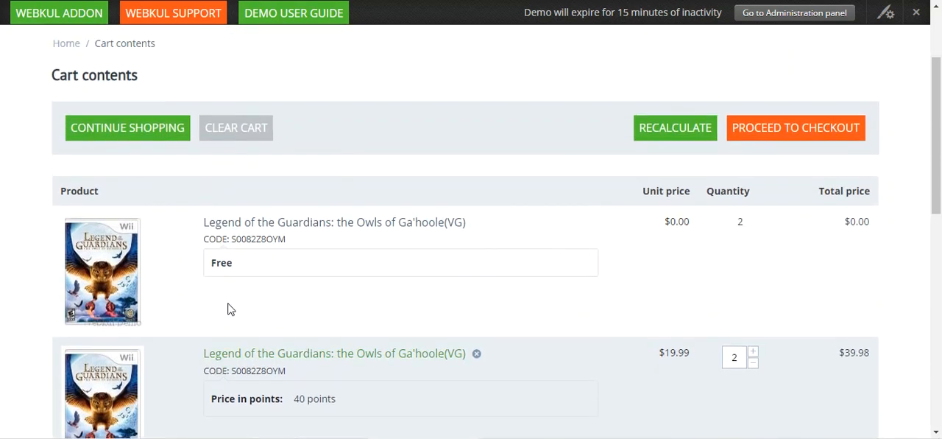
scroll(224, 309, down, 2)
scroll(223, 303, down, 2)
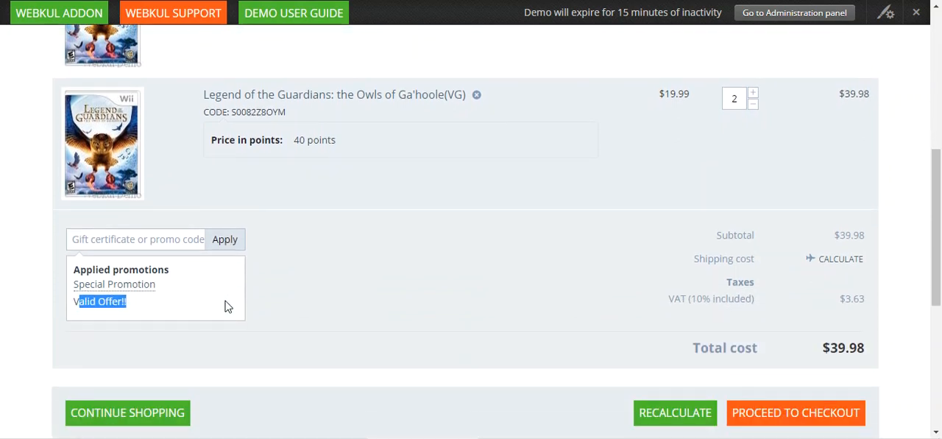
click(163, 306)
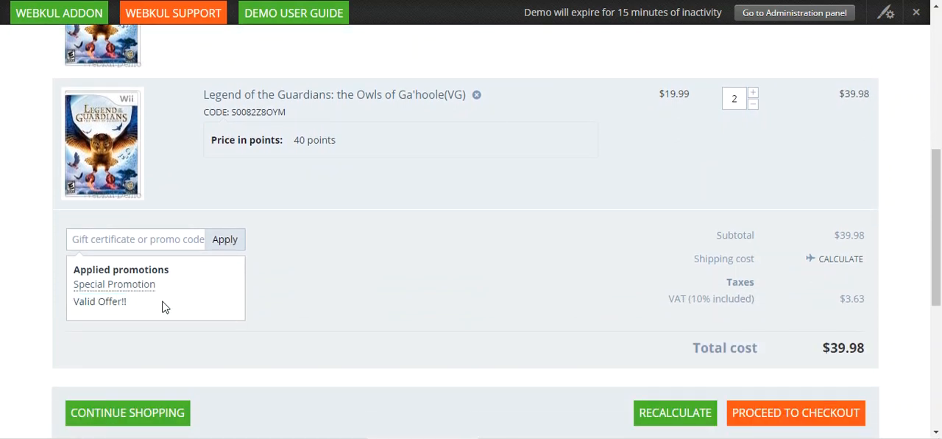
scroll(383, 300, up, 4)
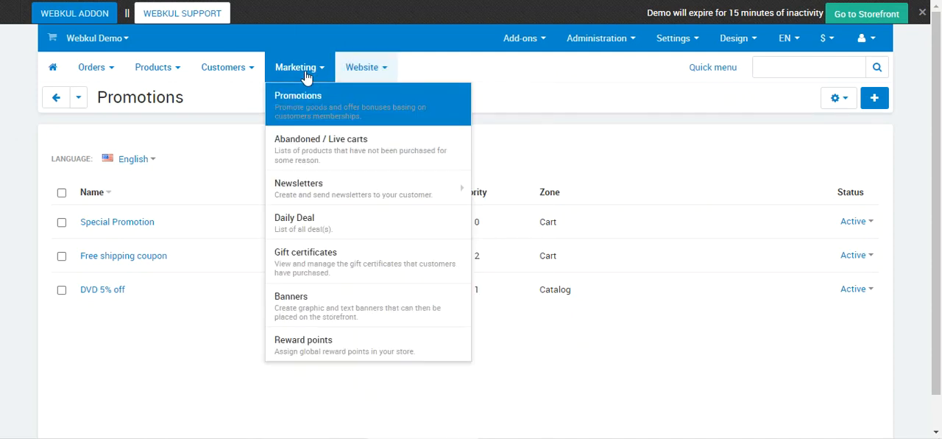
Switch to the CS-Cart administration panel and open the Special Promotion from the promotions list for editing.
mouse_move(305, 67)
click(309, 100)
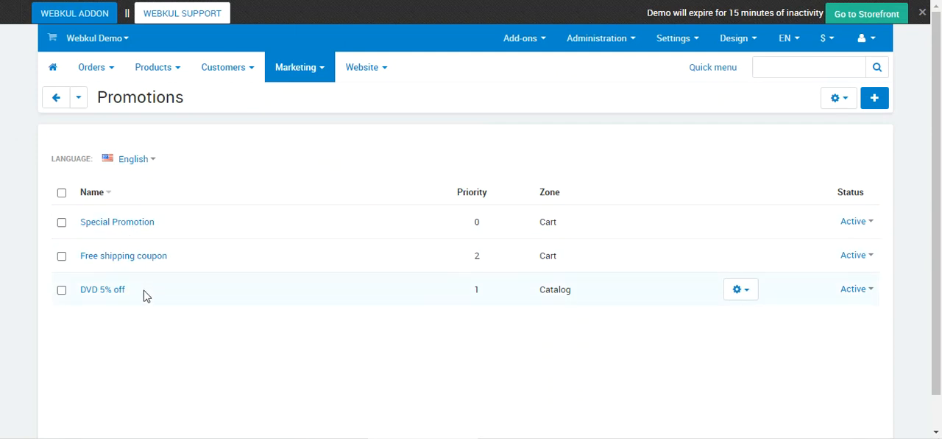
click(139, 228)
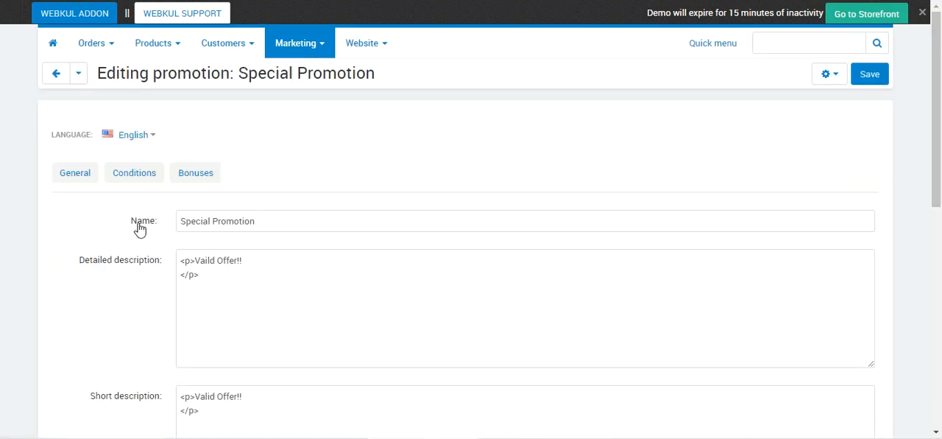
scroll(234, 257, down, 1)
scroll(243, 264, down, 1)
scroll(243, 269, up, 1)
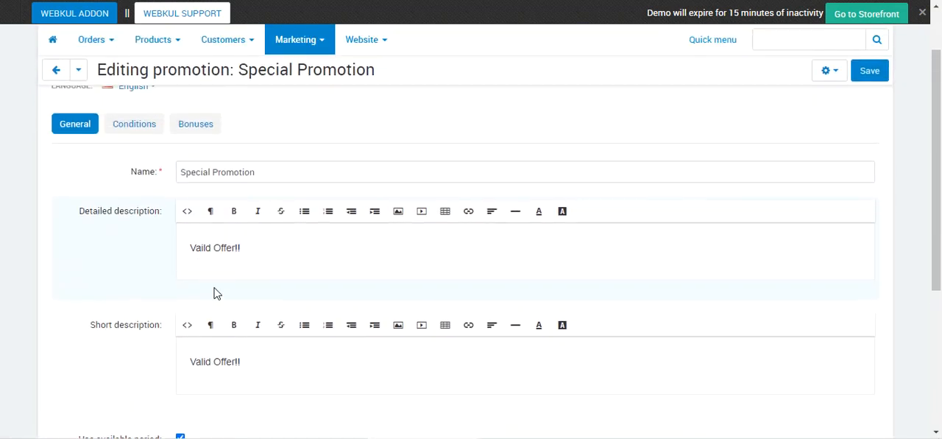
Compare the promotion's name and short description with the applied promotion shown in the storefront cart.
click(250, 361)
drag(250, 361, 168, 368)
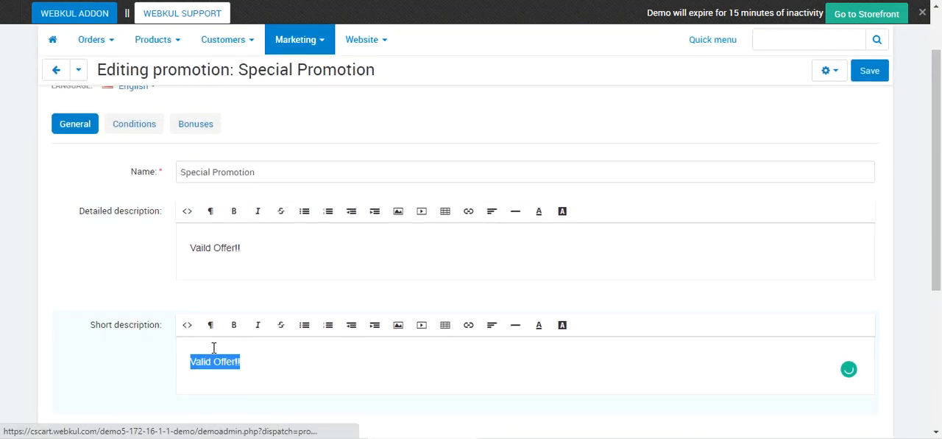
drag(275, 175, 173, 180)
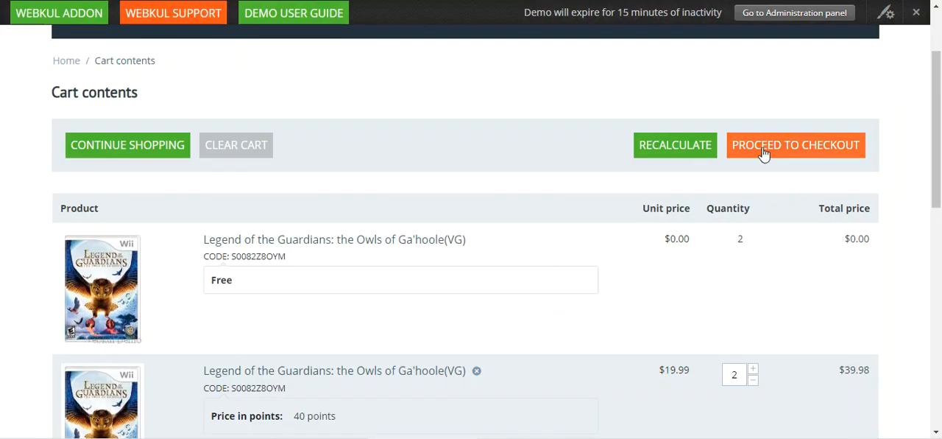
scroll(552, 200, down, 5)
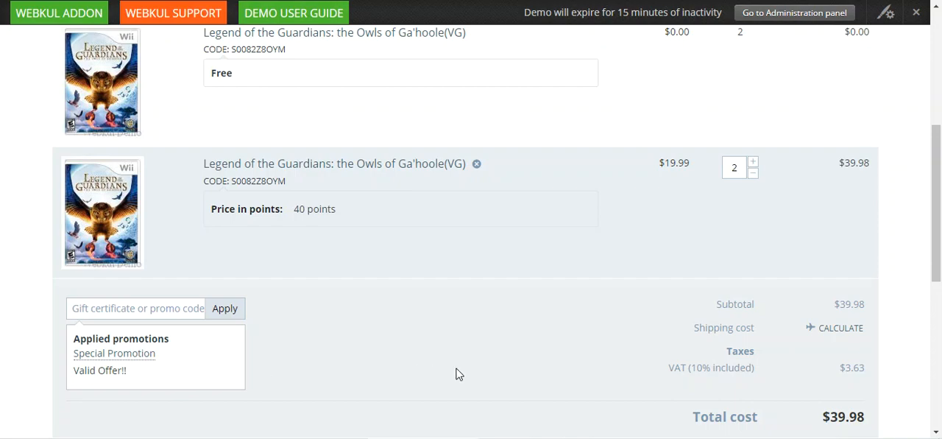
scroll(435, 374, up, 2)
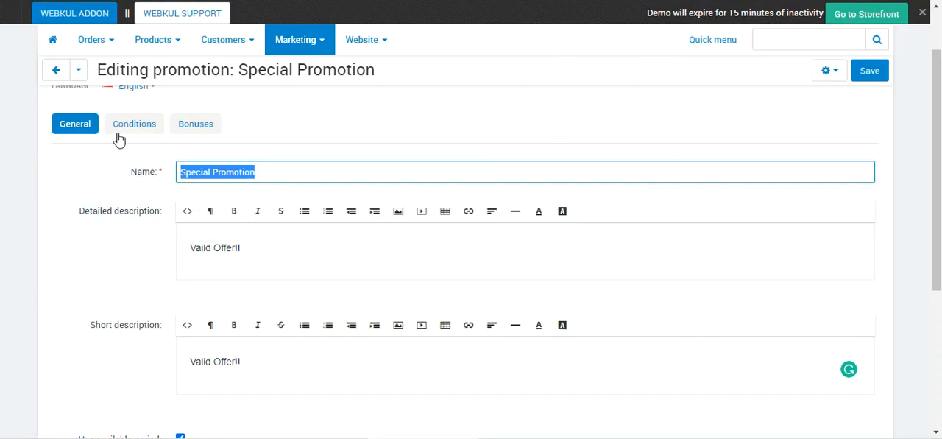
Compare the Special Promotion's Buy x get y condition and bonus numbers with the paid and free quantities in the storefront cart.
click(132, 126)
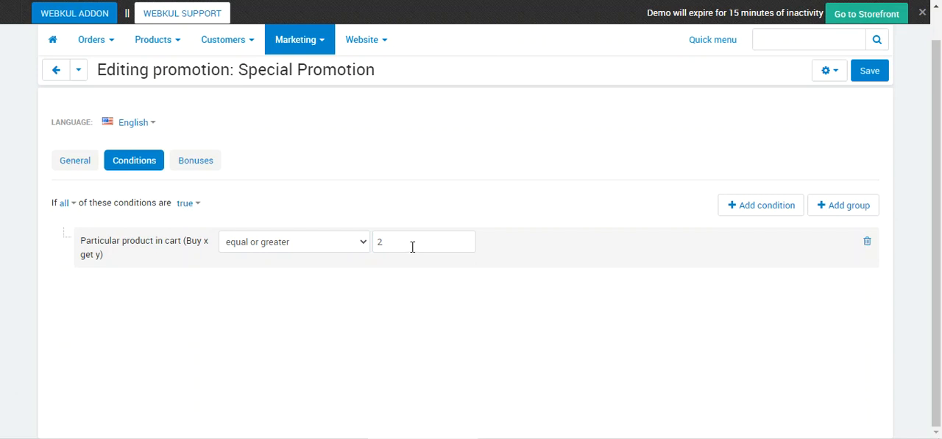
click(200, 159)
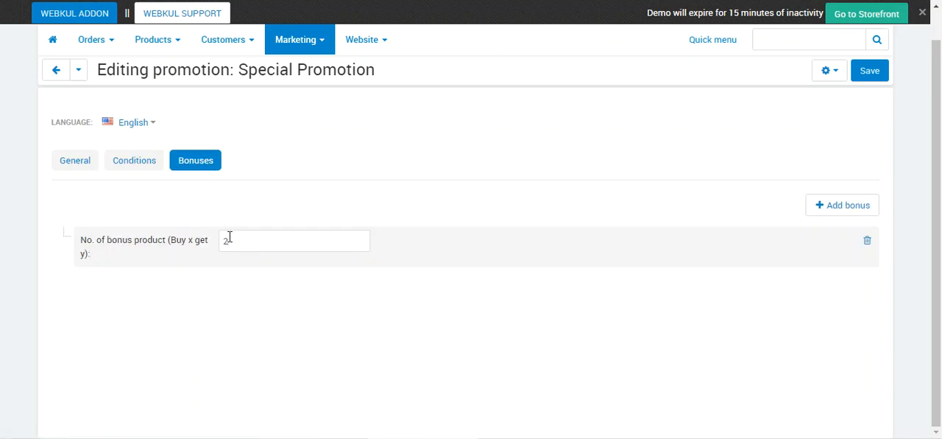
click(143, 166)
drag(421, 238, 372, 246)
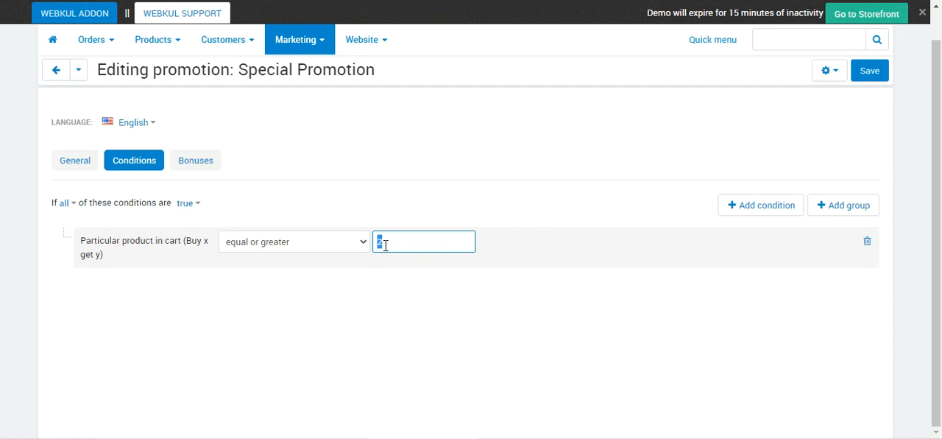
click(195, 160)
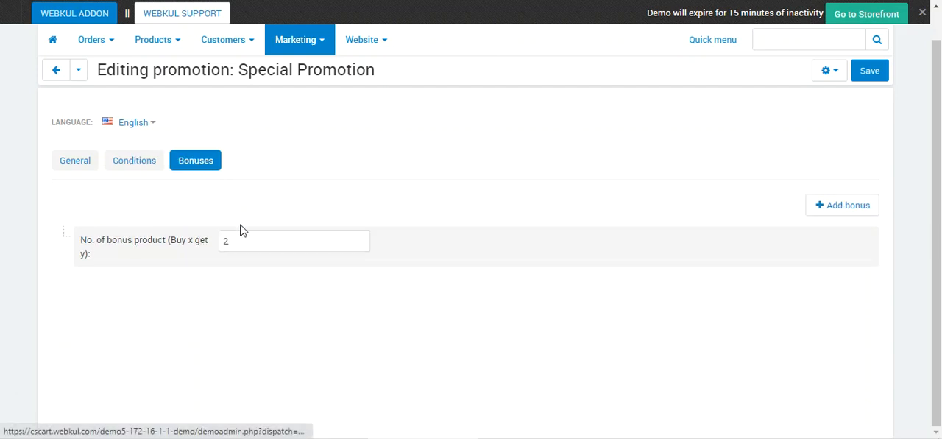
drag(244, 243, 215, 248)
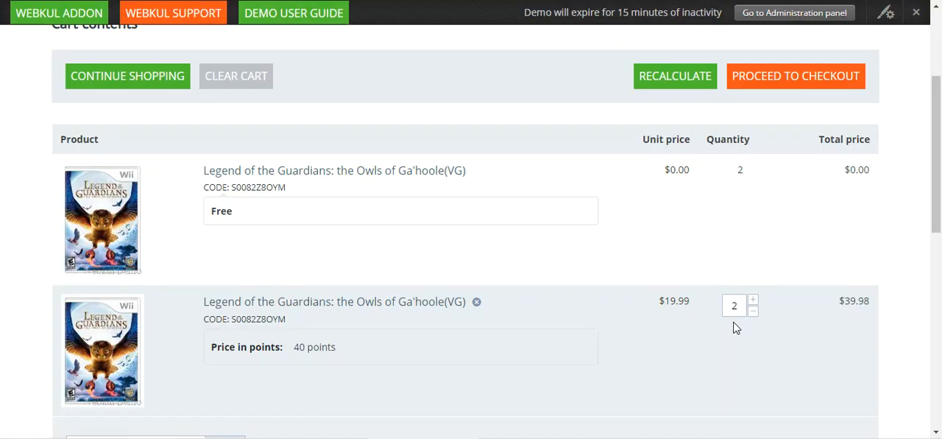
drag(745, 179, 727, 179)
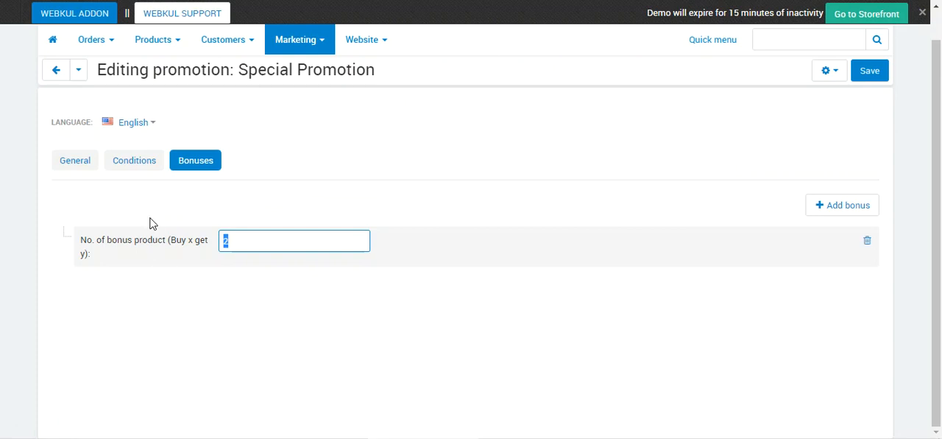
Set both the Buy x get y condition quantity and the number of bonus products to 1, and save the promotion.
click(144, 161)
drag(397, 243, 330, 247)
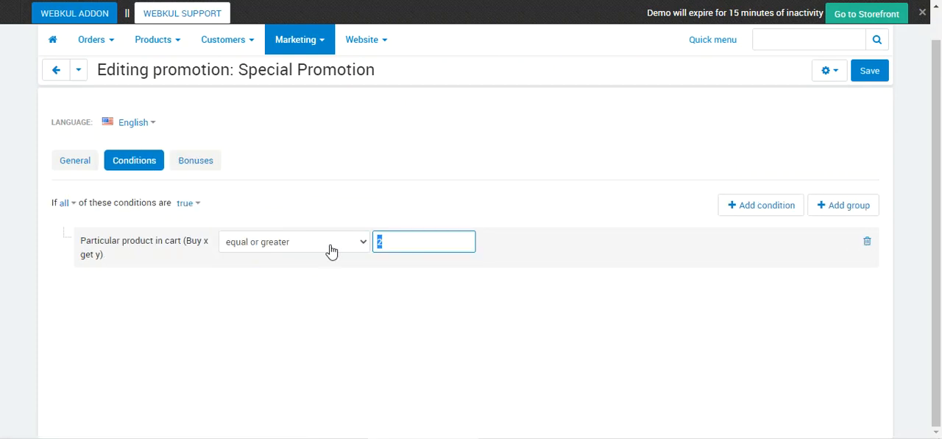
text(1)
click(207, 164)
drag(225, 244, 204, 249)
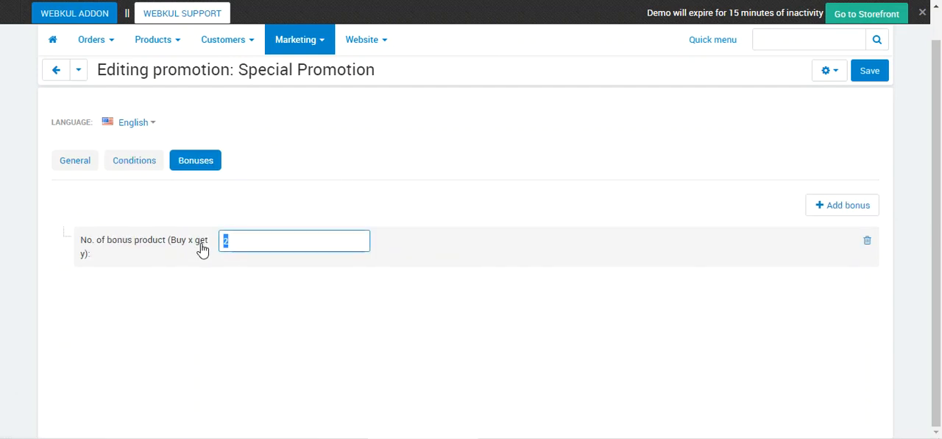
text(1)
click(867, 74)
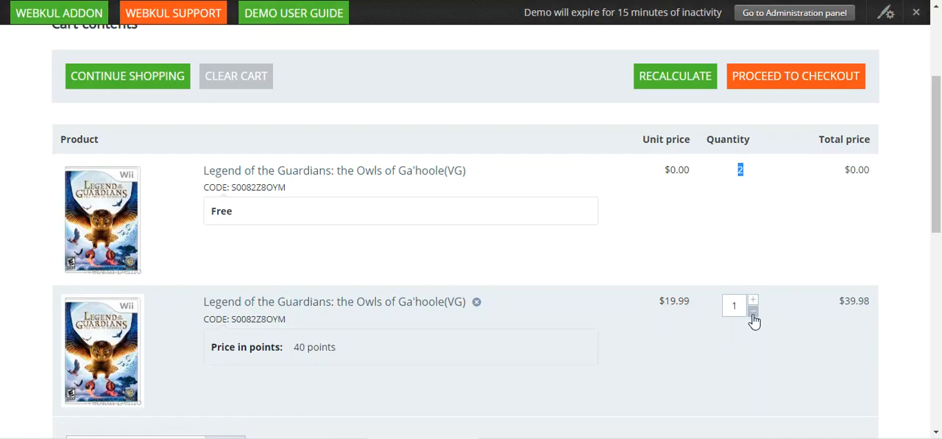
Return to the storefront cart and recalculate it with the paid item's quantity at 1, and again with it at 2.
click(675, 77)
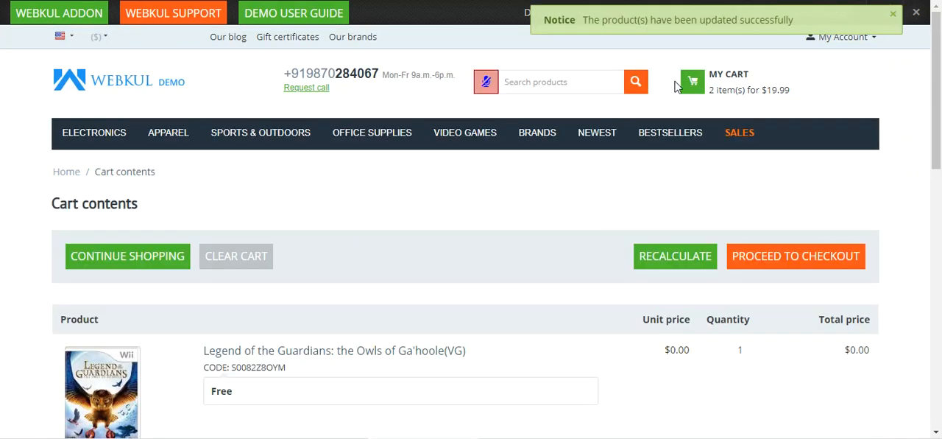
drag(941, 109, 941, 174)
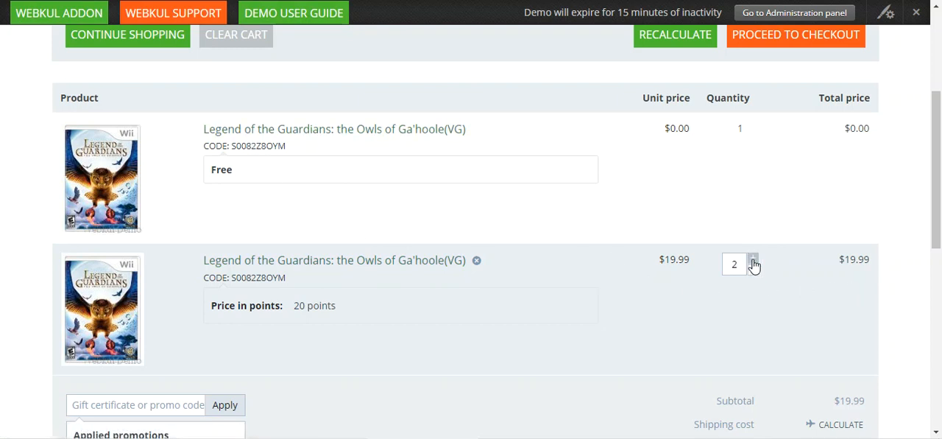
click(688, 39)
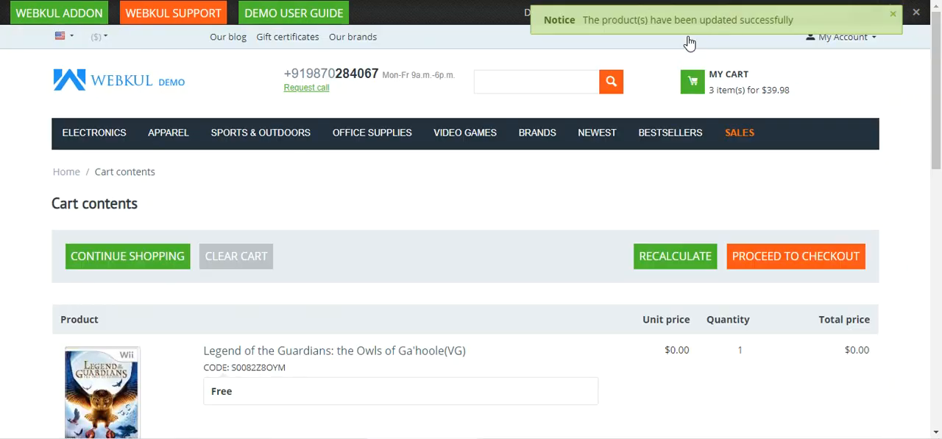
Compare the free and paid quantities in the storefront cart with the Special Promotion's Buy x get y condition, bonus number and general settings.
scroll(611, 255, down, 2)
scroll(611, 255, down, 1)
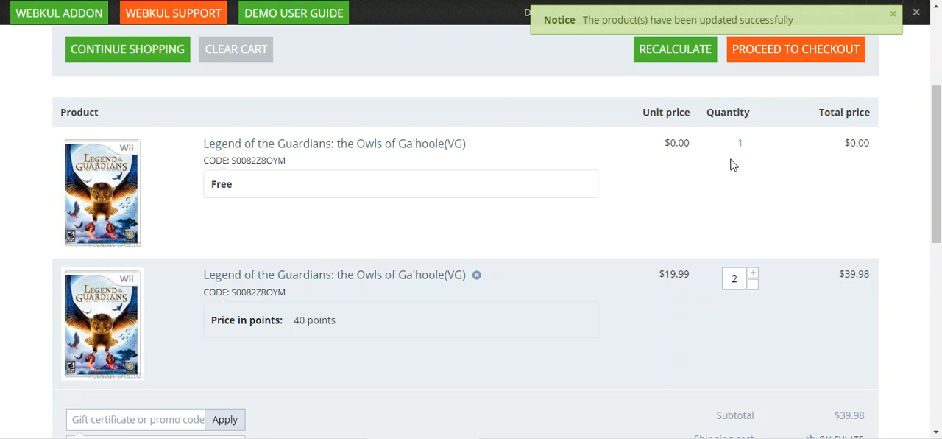
scroll(732, 163, up, 5)
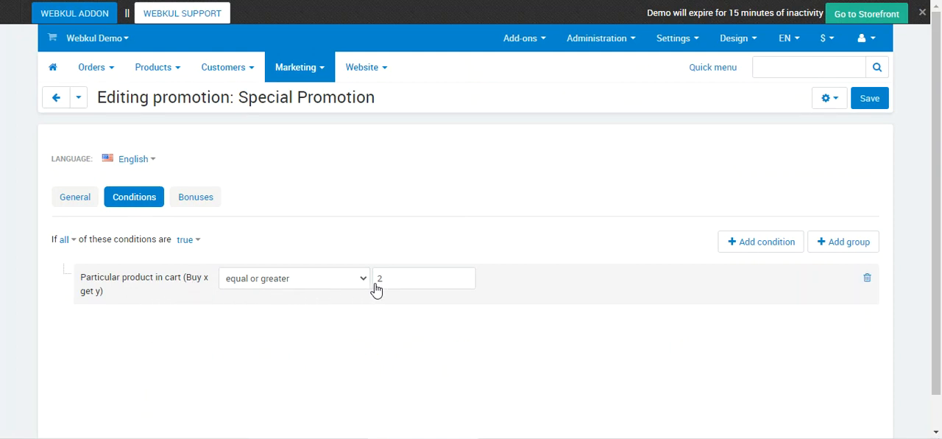
click(211, 198)
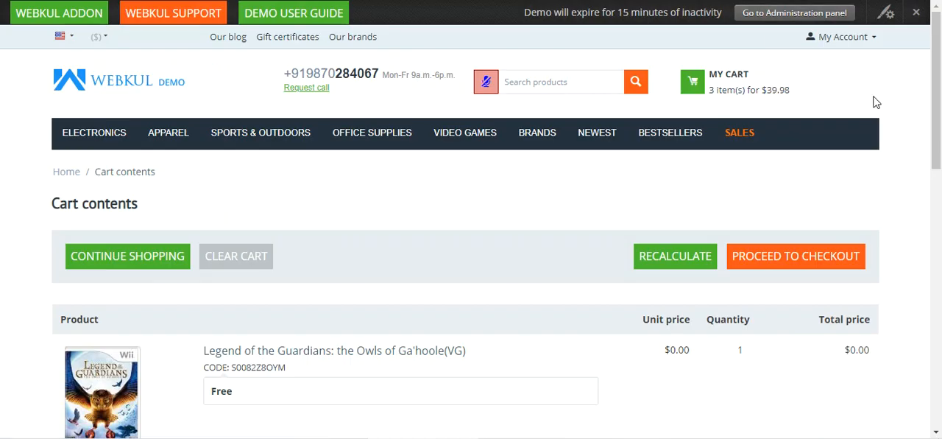
scroll(762, 276, down, 4)
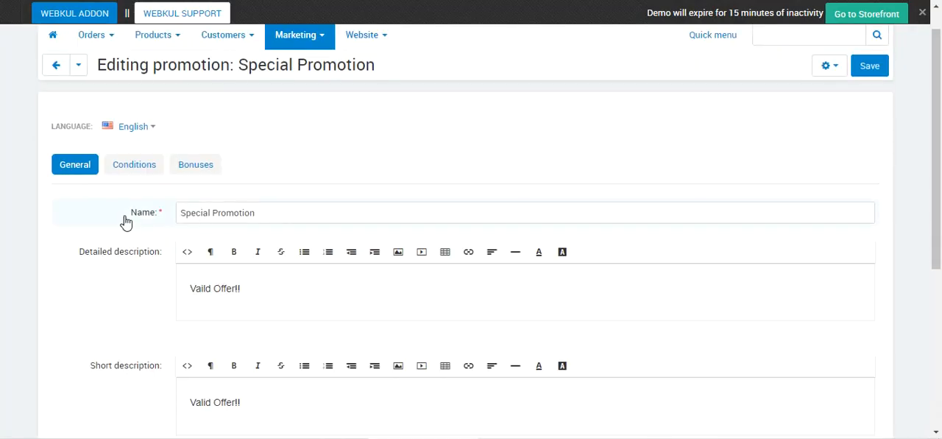
Return to the promotions list, start a new cart promotion and enable its available period.
click(55, 74)
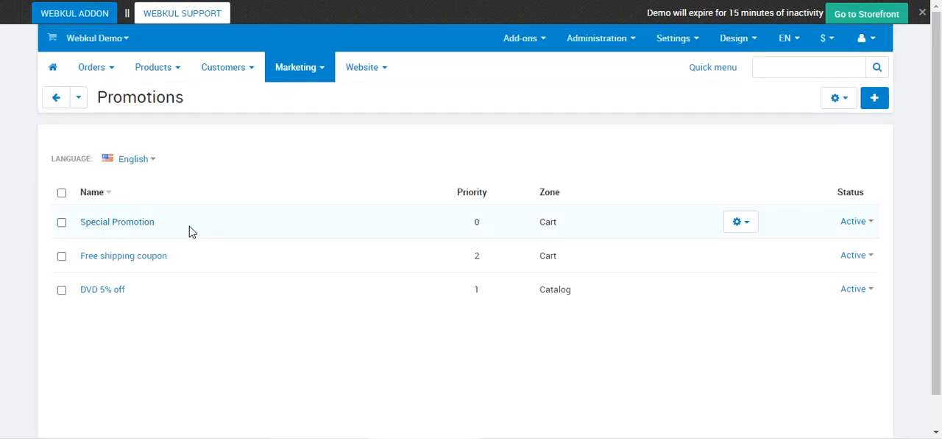
click(876, 101)
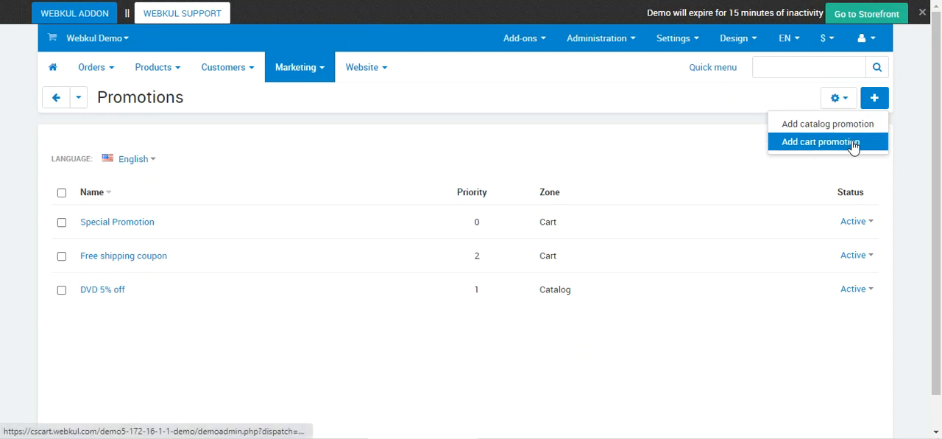
click(814, 143)
scroll(160, 285, down, 1)
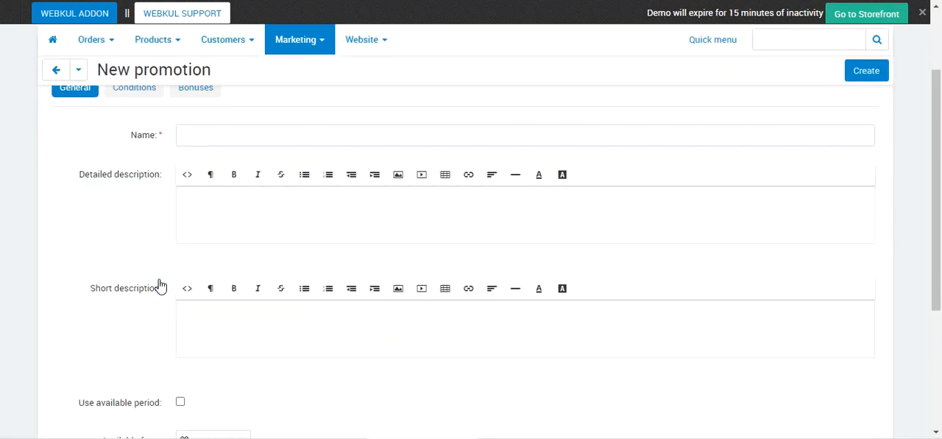
scroll(221, 243, down, 1)
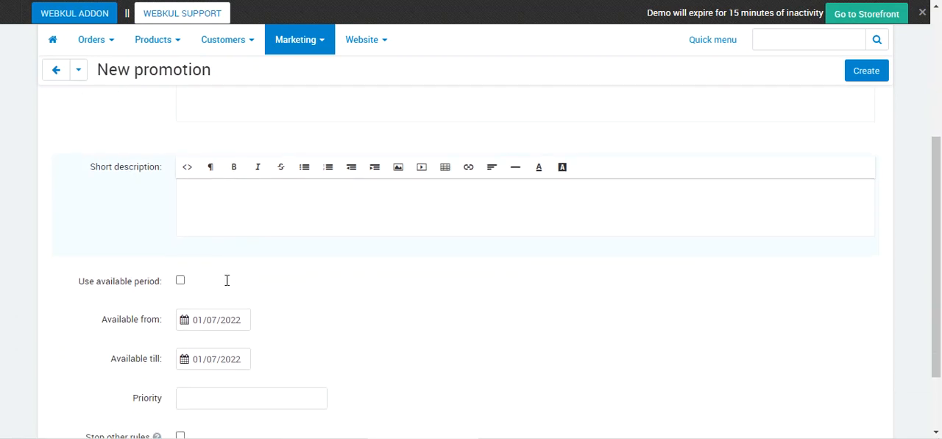
scroll(226, 280, down, 1)
click(180, 219)
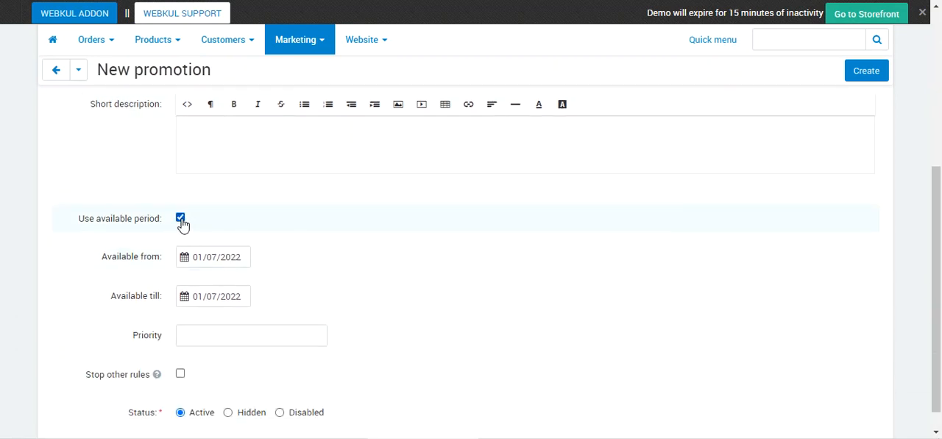
scroll(208, 270, down, 1)
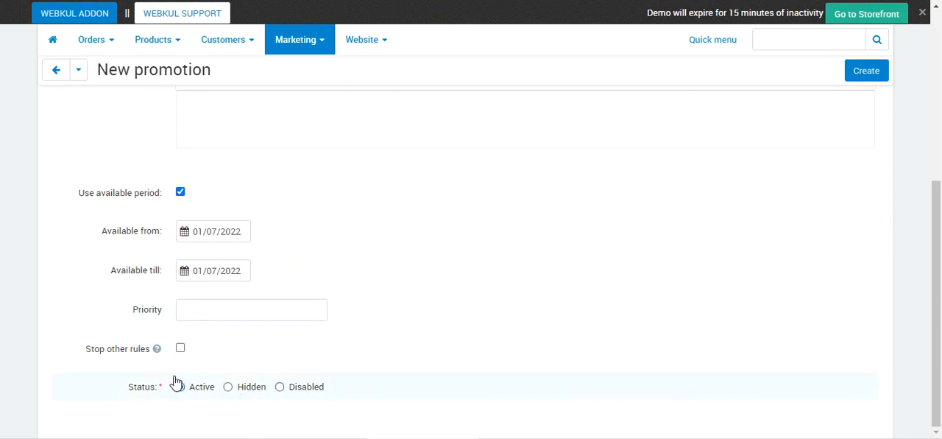
scroll(189, 351, up, 3)
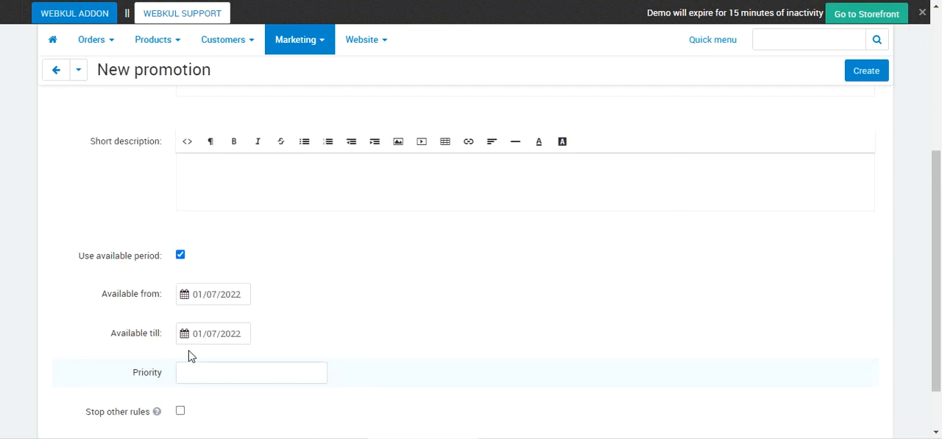
scroll(189, 350, up, 2)
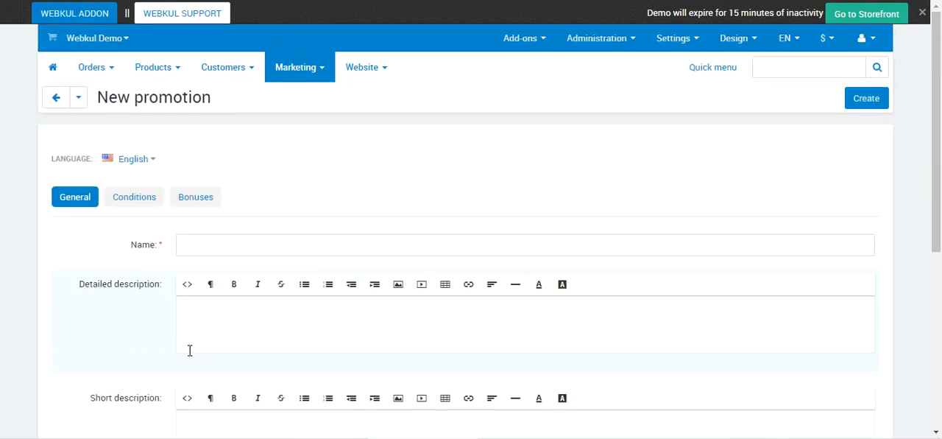
Add a blank condition to the new promotion and review the available condition types through On Selected Date.
click(139, 201)
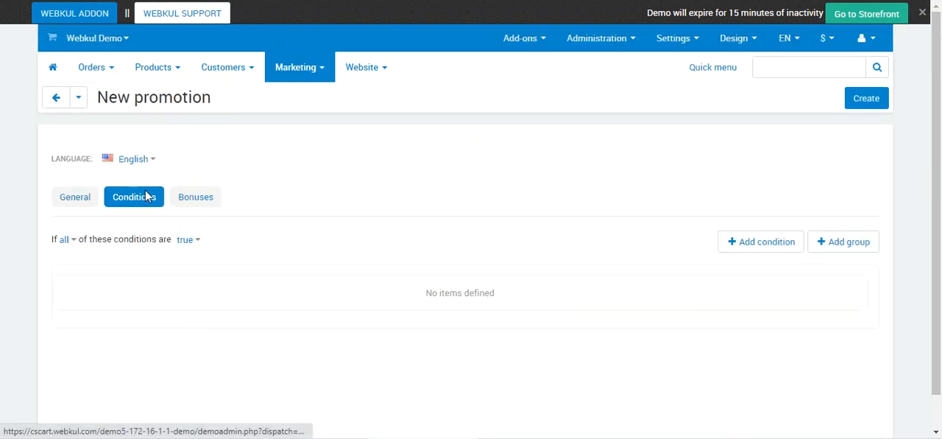
click(777, 251)
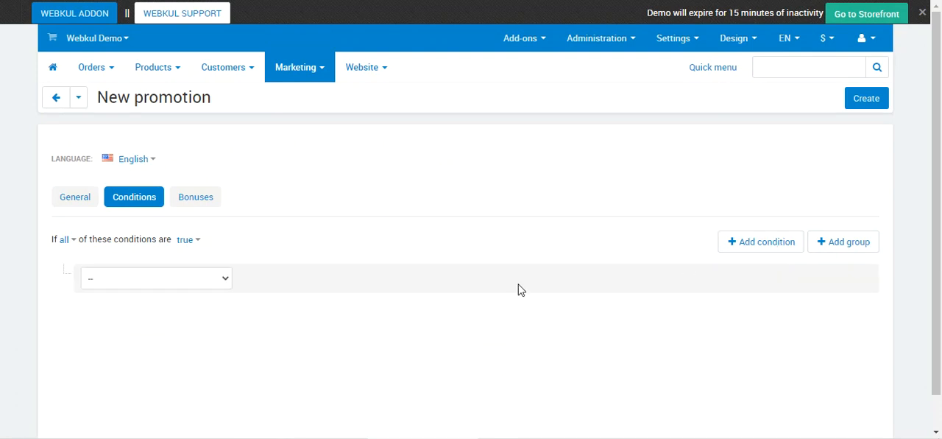
click(221, 286)
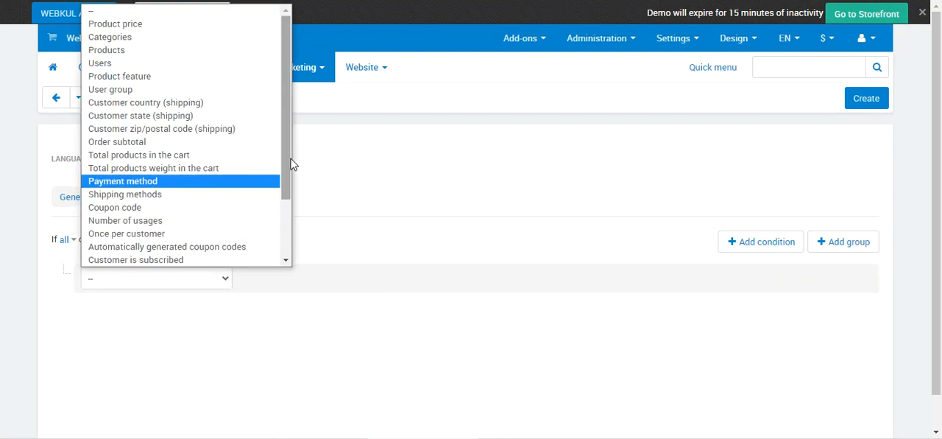
drag(292, 162, 287, 221)
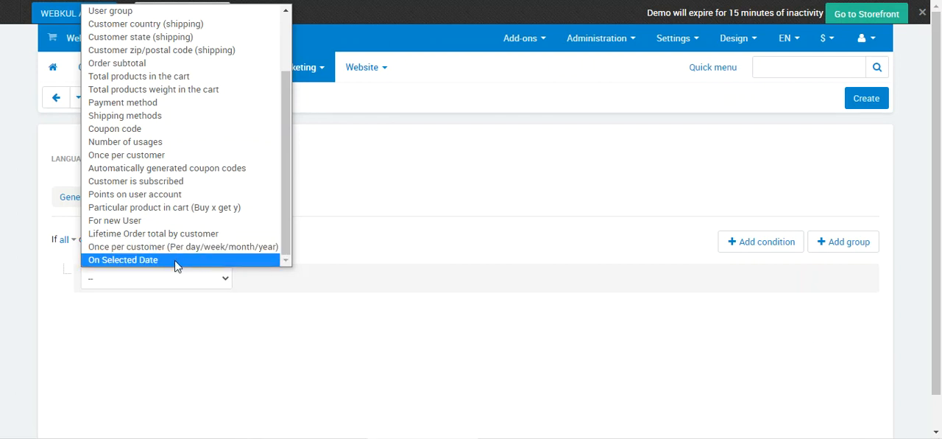
click(276, 336)
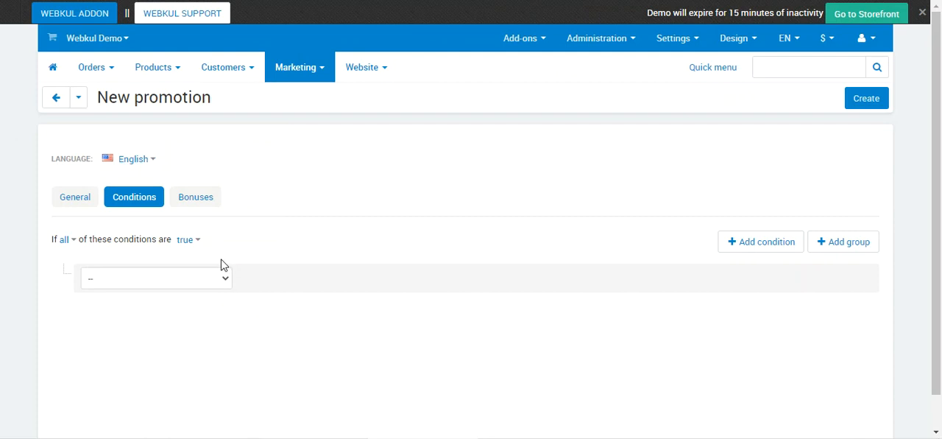
Add a blank bonus to the new promotion and review the bonus types, including No. of bonus product (Buy x get y).
click(200, 204)
click(848, 245)
click(206, 279)
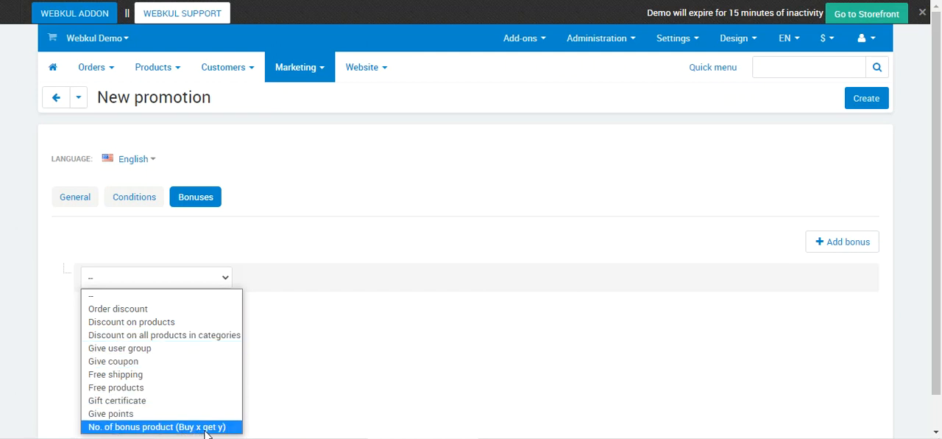
click(357, 407)
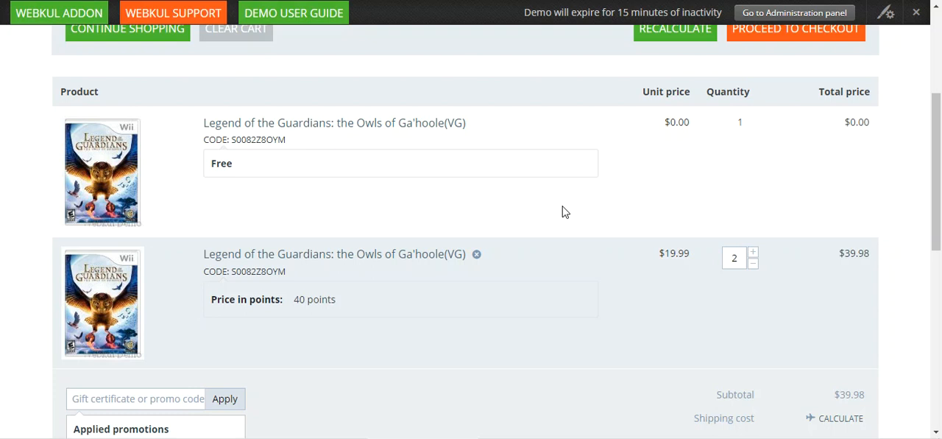
Switch back to the storefront cart and review its free item, paid item and applied promotion.
mouse_move(938, 180)
mouse_down()
mouse_move(938, 154)
mouse_move(939, 184)
mouse_up()
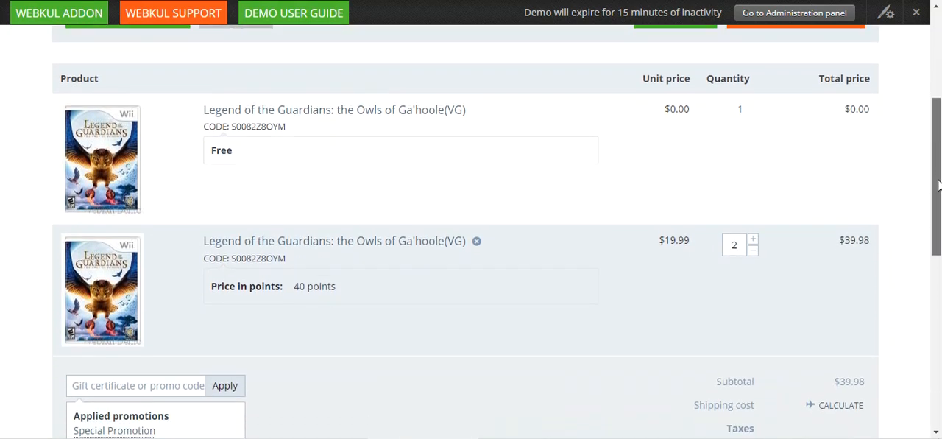
drag(940, 154, 940, 69)
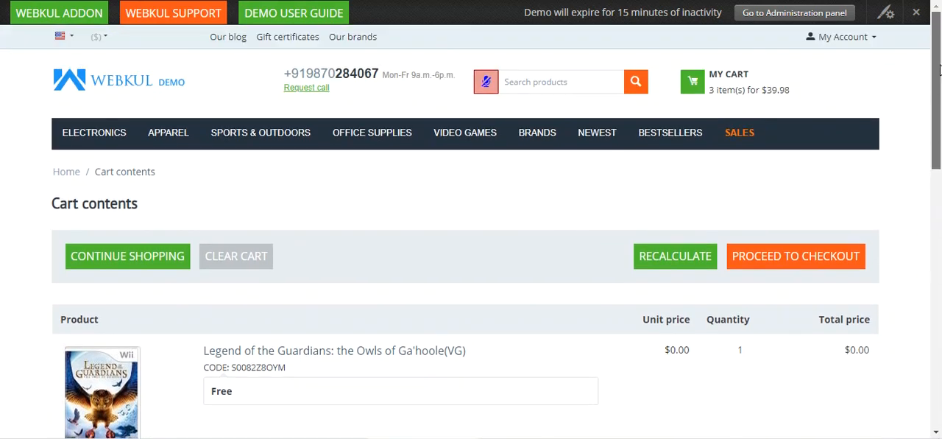